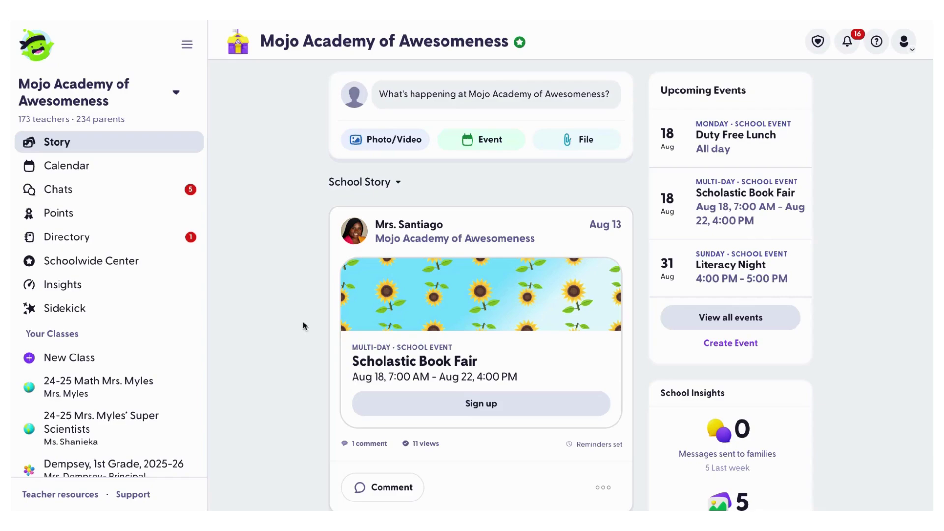
Show the Directory's Students list of 1115 students grouped by grade
left_click(103, 238)
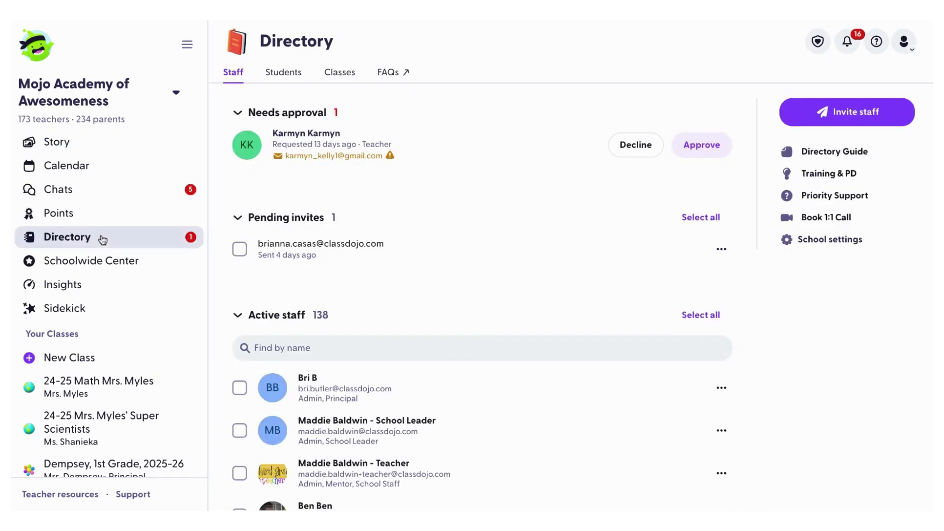
left_click(283, 71)
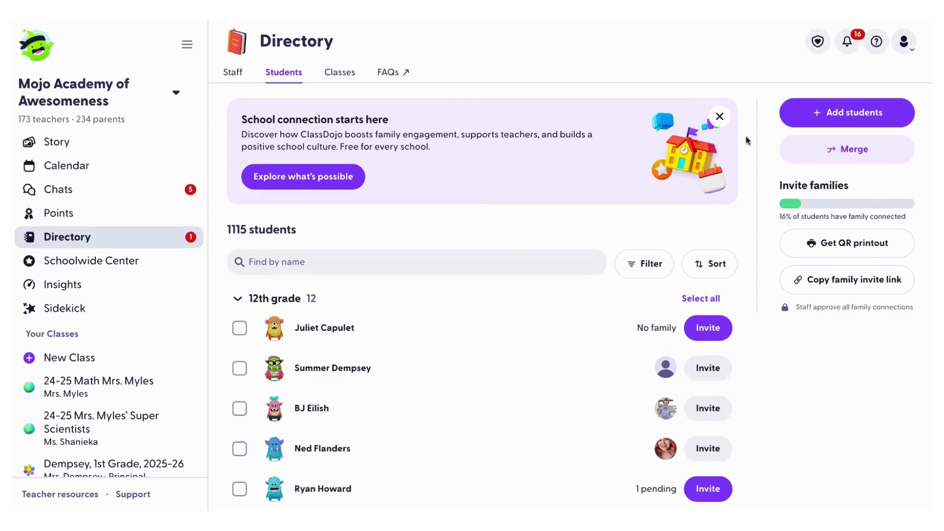
left_click(812, 114)
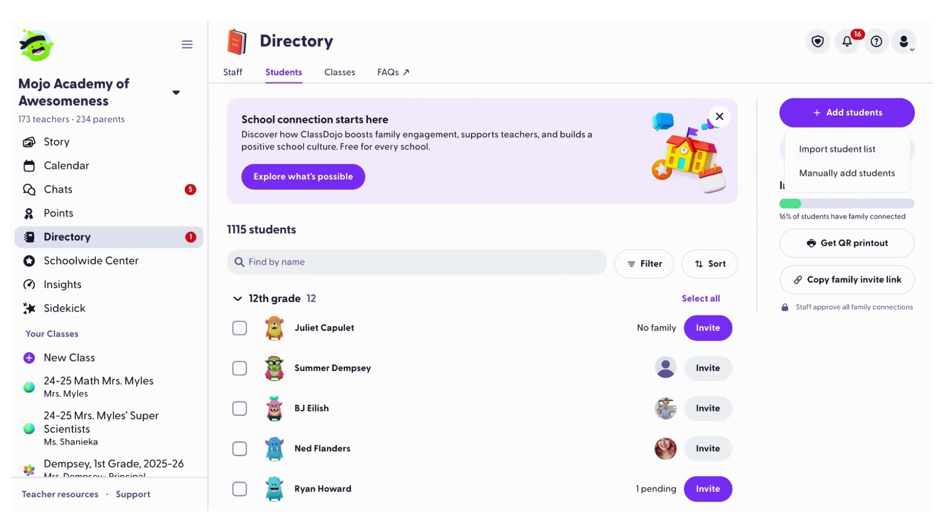
left_click(829, 174)
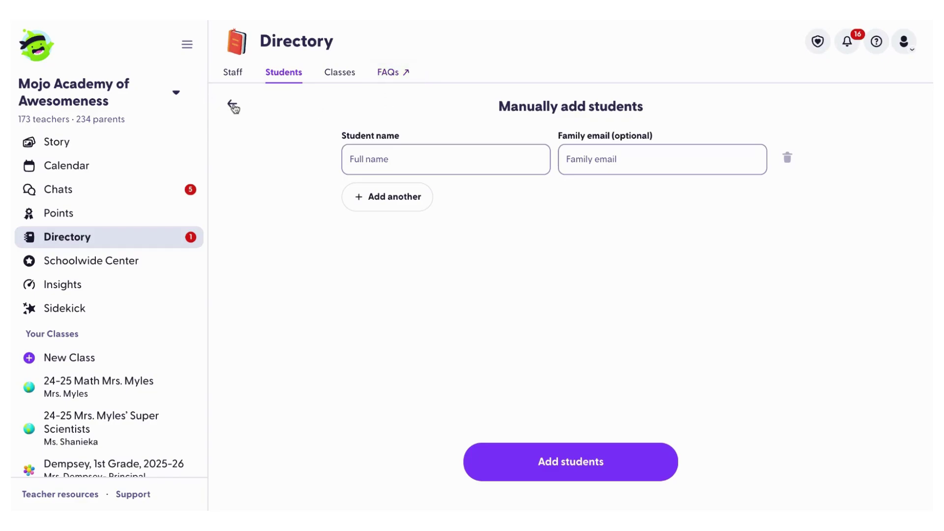
left_click(234, 107)
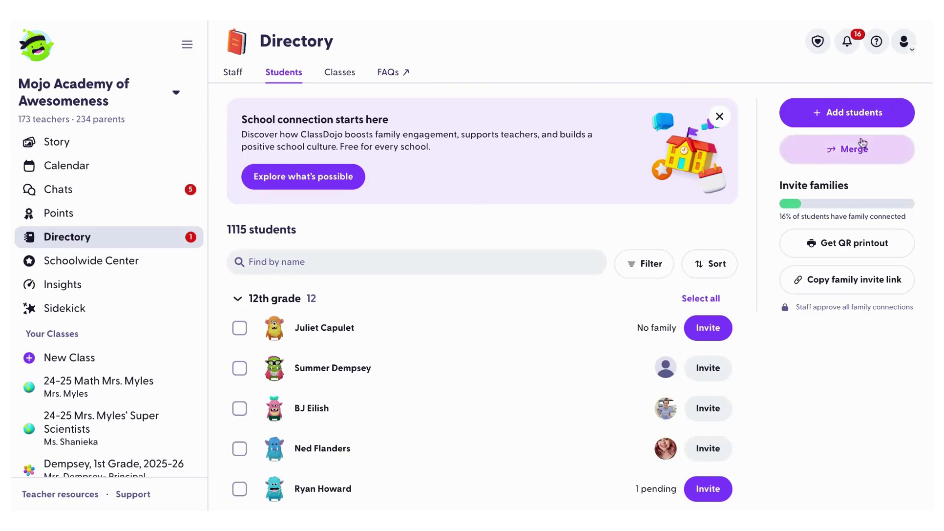
left_click(848, 114)
left_click(836, 147)
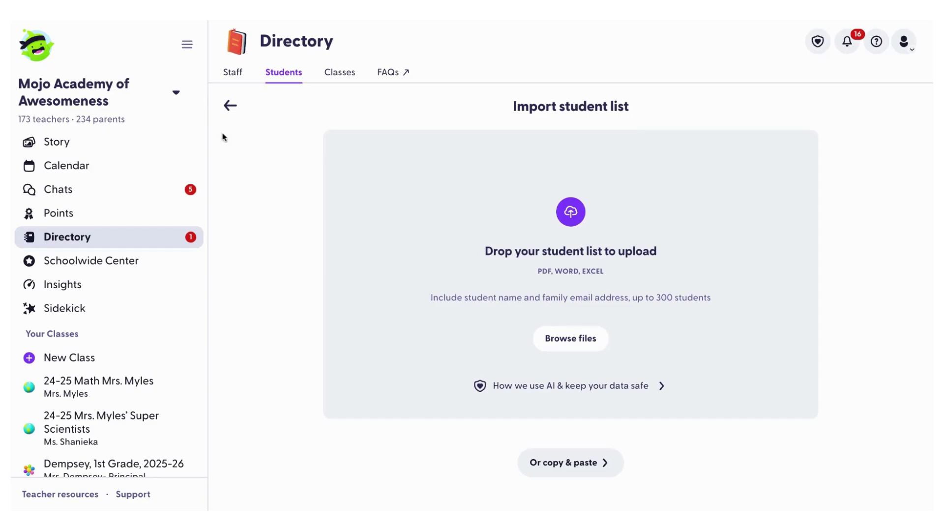
left_click(230, 107)
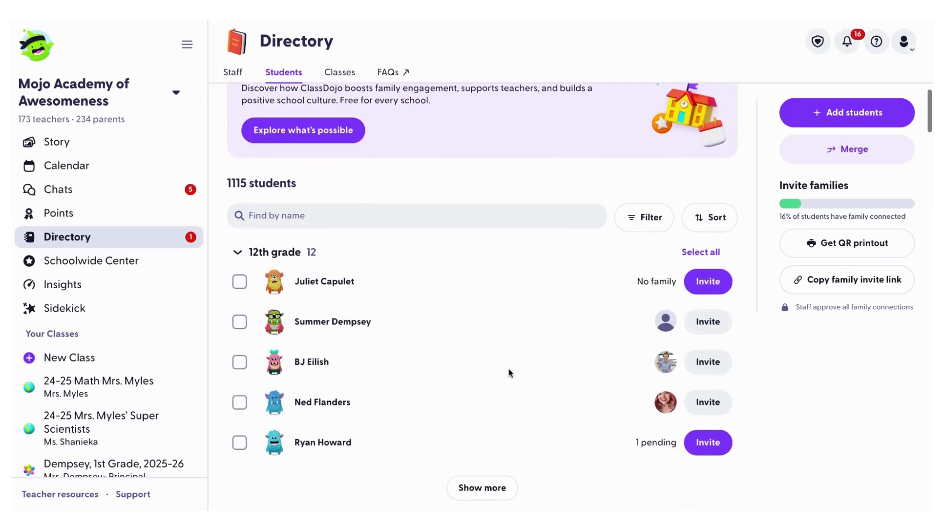
scroll(509, 372, "down", 3)
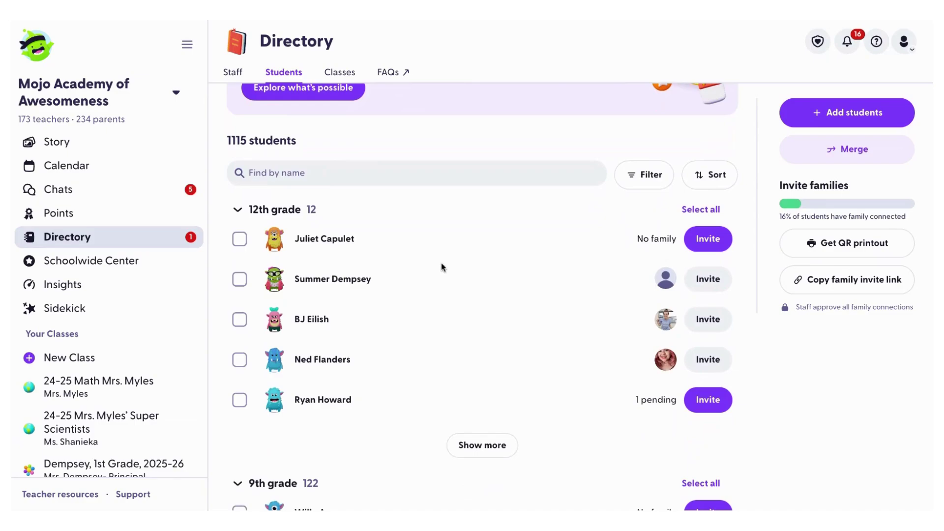
left_click(705, 280)
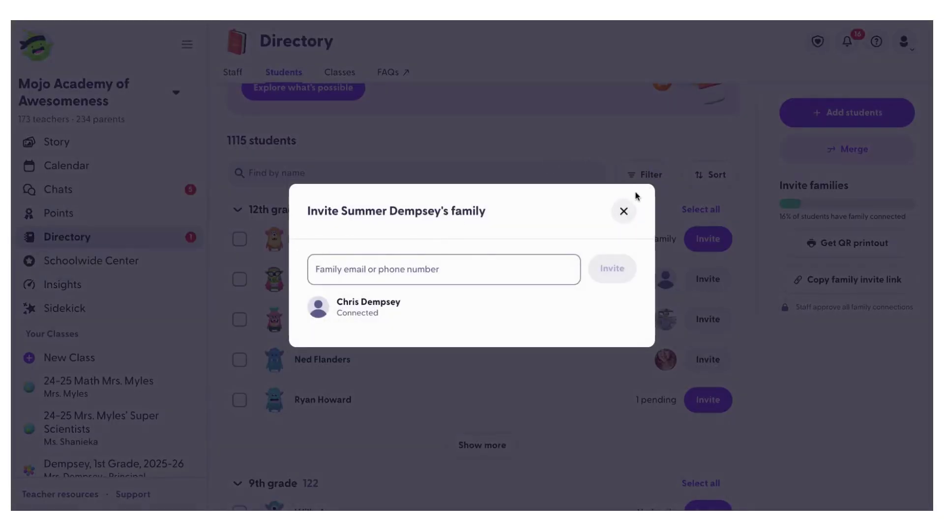
left_click(624, 211)
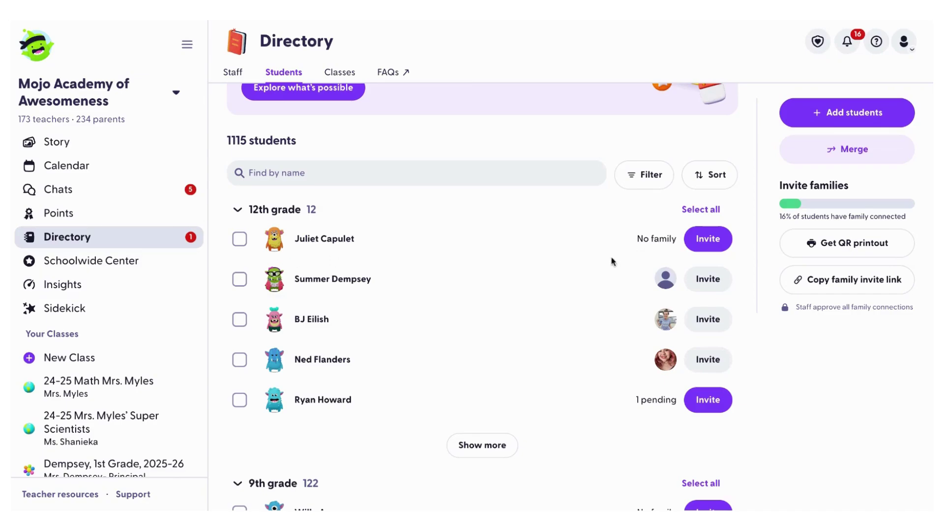
scroll(601, 262, "down", 1)
scroll(601, 262, "down", 2)
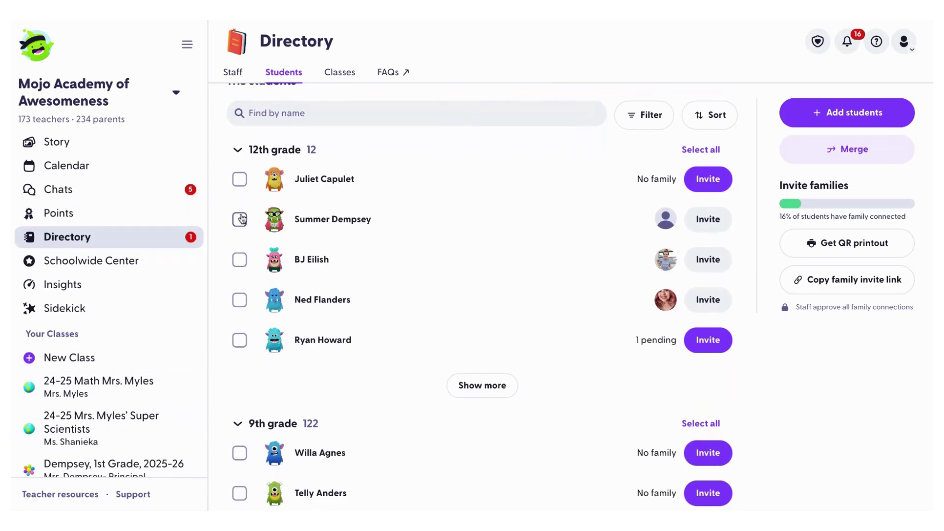
left_click(325, 301)
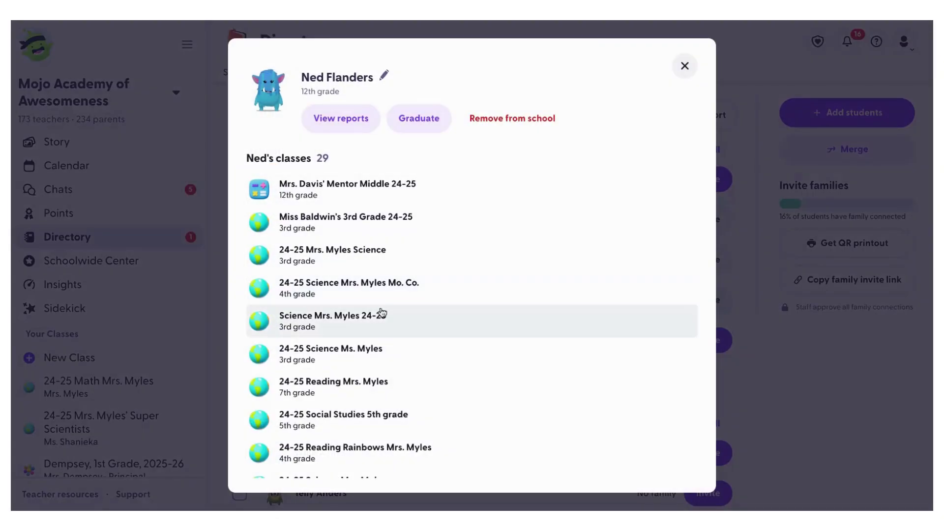
scroll(422, 333, "down", 8)
scroll(422, 333, "down", 5)
scroll(423, 333, "down", 8)
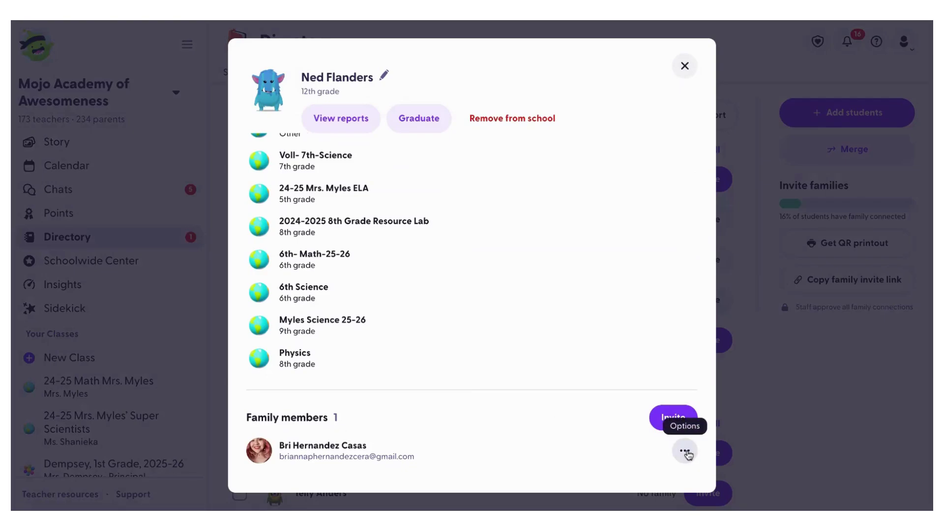
left_click(686, 452)
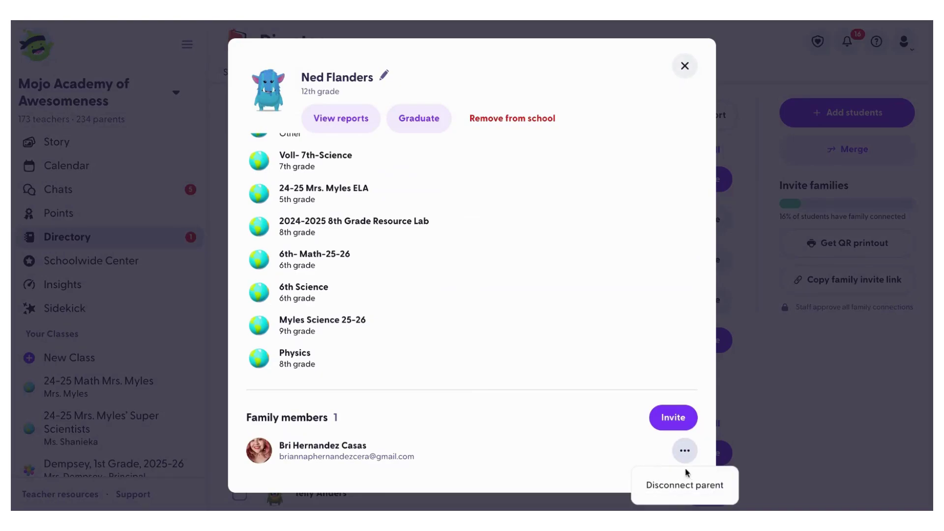
left_click(506, 341)
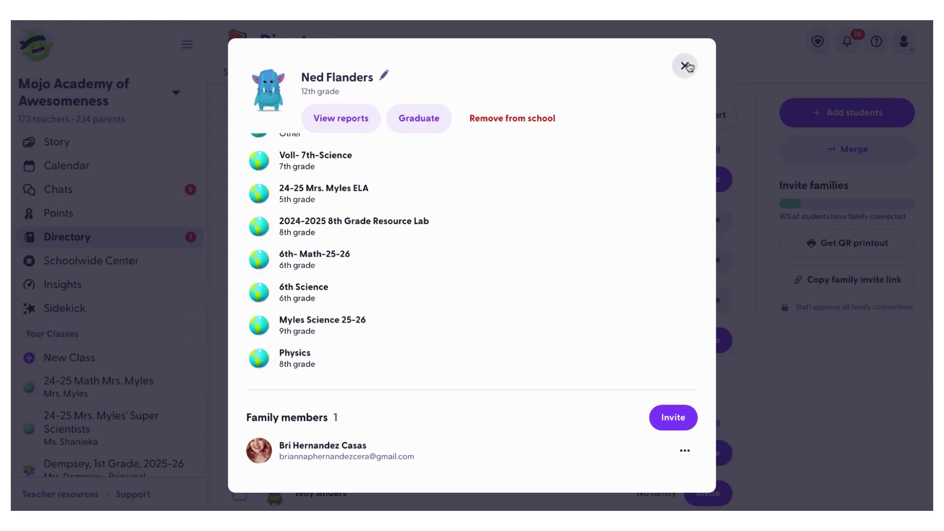
left_click(687, 65)
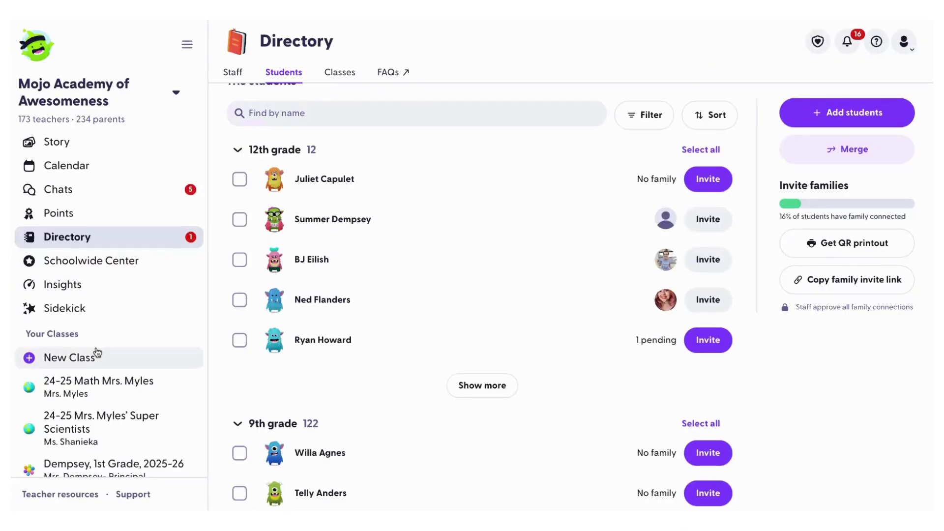